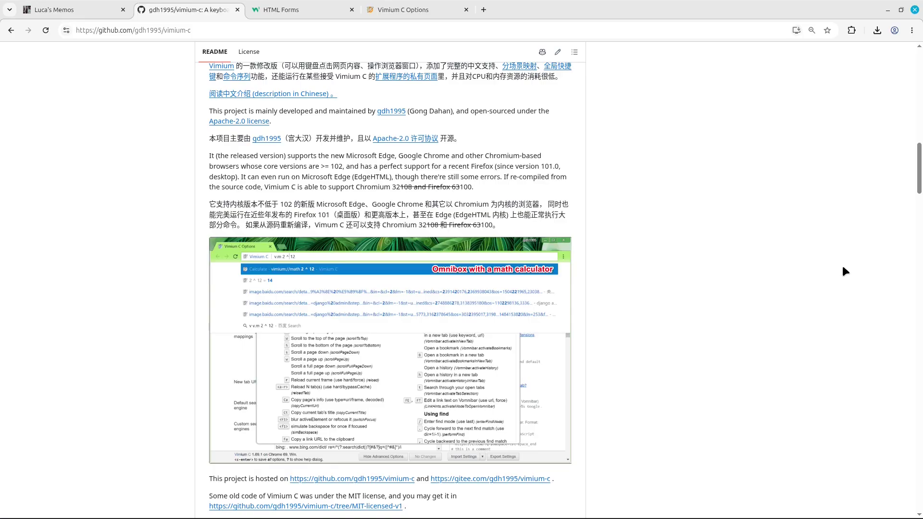
- Look over the Vimium C README and switch to the "Summery Browser | Shortcut for Days" memo
{"action": "scroll", "coordinate": [845, 272], "scroll_direction": "down", "scroll_amount": 4}
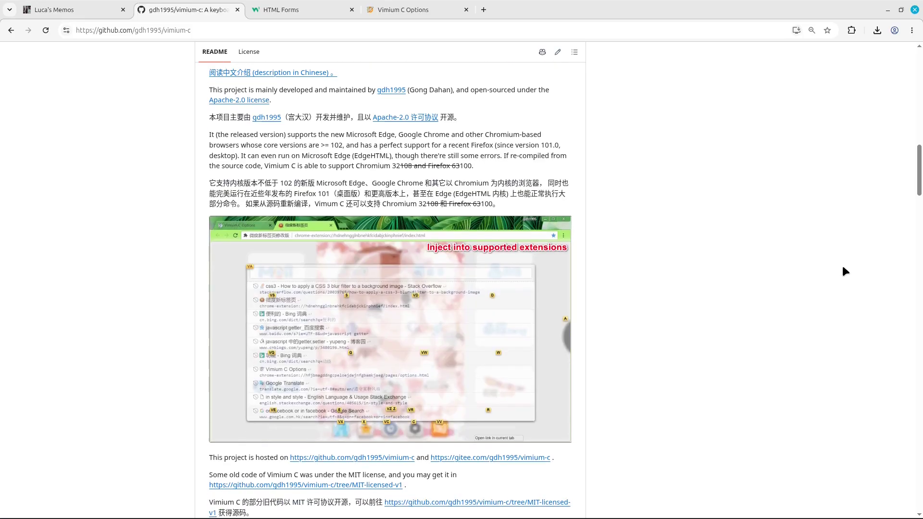
{"action": "scroll", "coordinate": [845, 271], "scroll_direction": "up", "scroll_amount": 1}
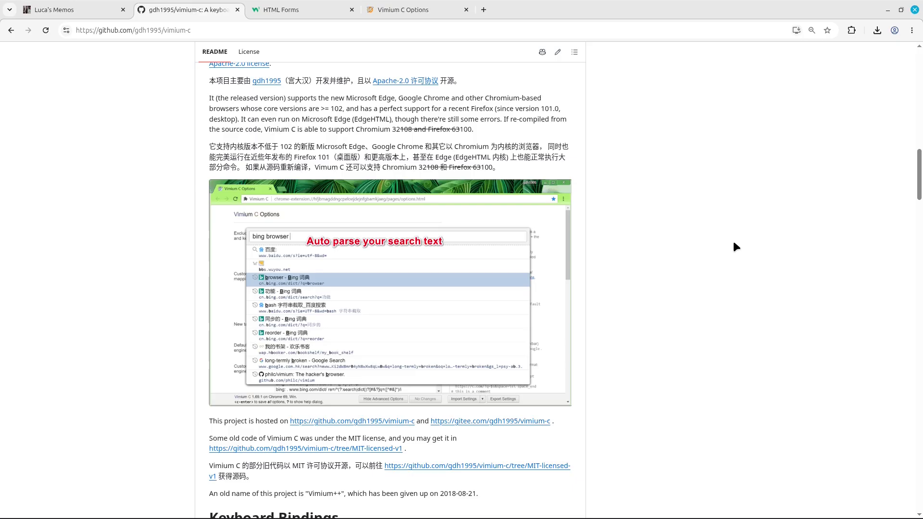
{"action": "key", "text": "ctrl+Page_Up"}
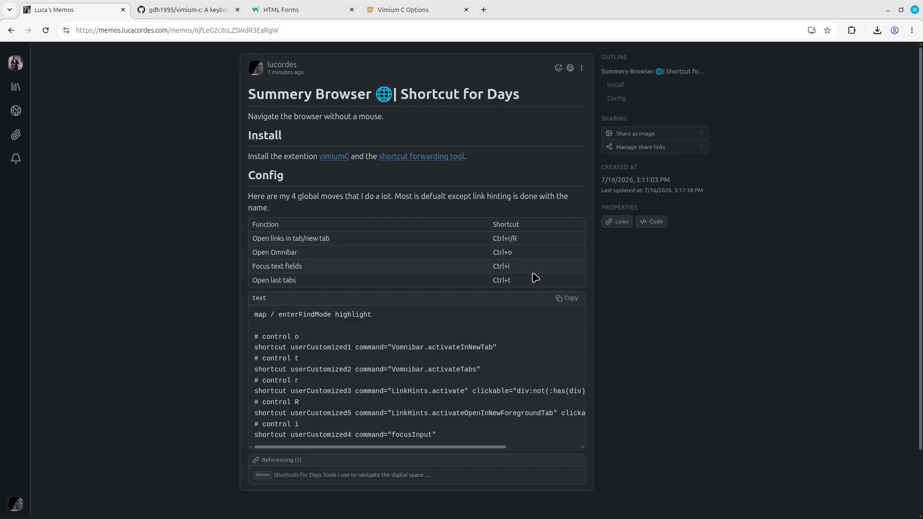
- Search the open tabs for "op" and dismiss the search without switching
{"action": "key", "text": "ctrl+t"}
{"action": "key", "text": "Escape"}
{"action": "key", "text": "ctrl+t"}
{"action": "type", "text": "op"}
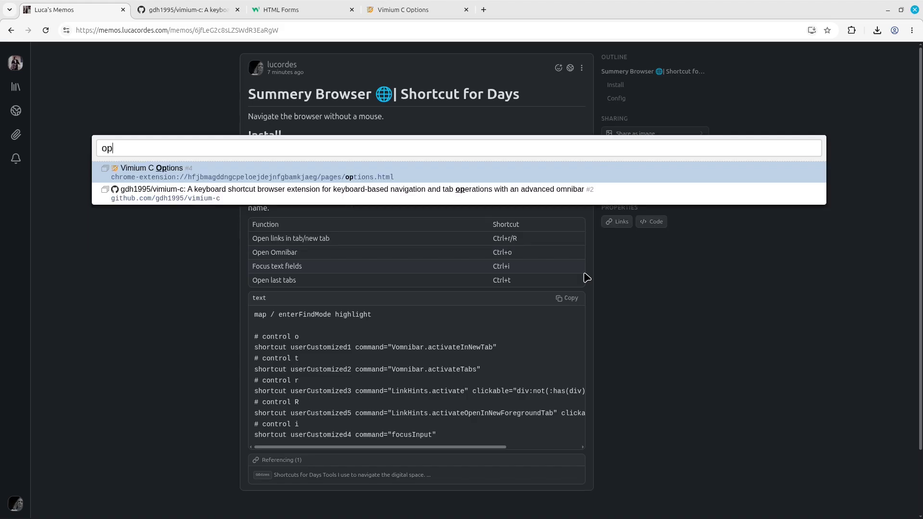
{"action": "key", "text": "Escape"}
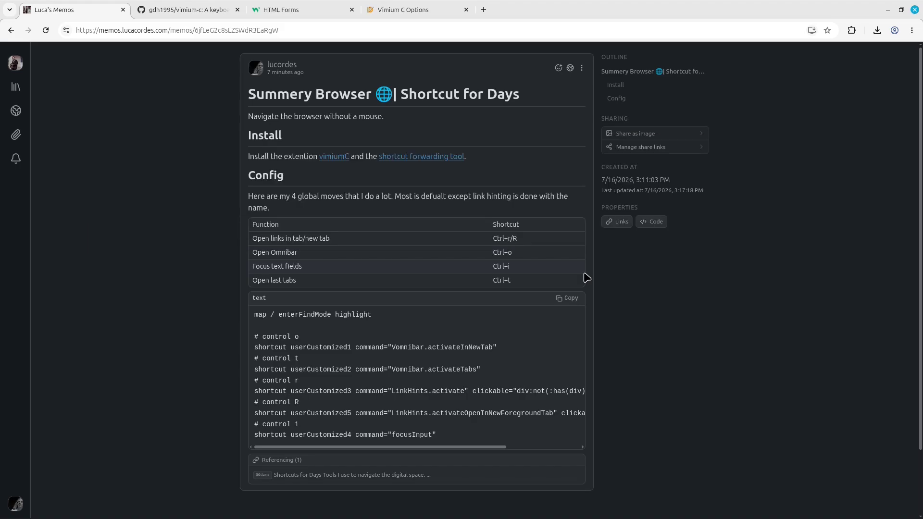
- Cycle through the open tabs to the HTML Forms page
{"action": "key", "text": "ctrl+Tab"}
{"action": "key", "text": "ctrl+Tab"}
{"action": "key", "text": "ctrl+Tab"}
{"action": "key", "text": "ctrl+Tab"}
{"action": "key", "text": "ctrl+Tab"}
{"action": "key", "text": "ctrl+Tab"}
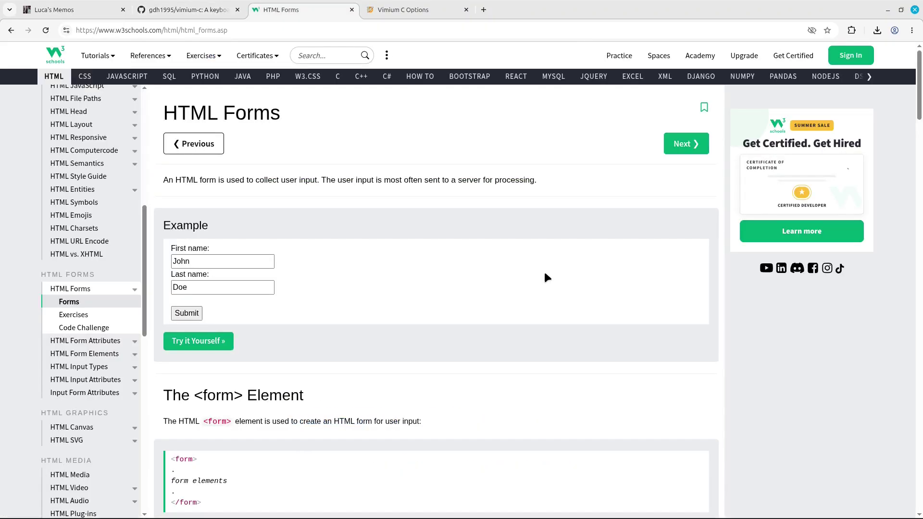
- Focus the example form's Last name field with the focus-input command and append "ntirntrintritn"
{"action": "key", "text": "g"}
{"action": "key", "text": "i"}
{"action": "key", "text": "Tab"}
{"action": "key", "text": "Tab"}
{"action": "key", "text": "Tab"}
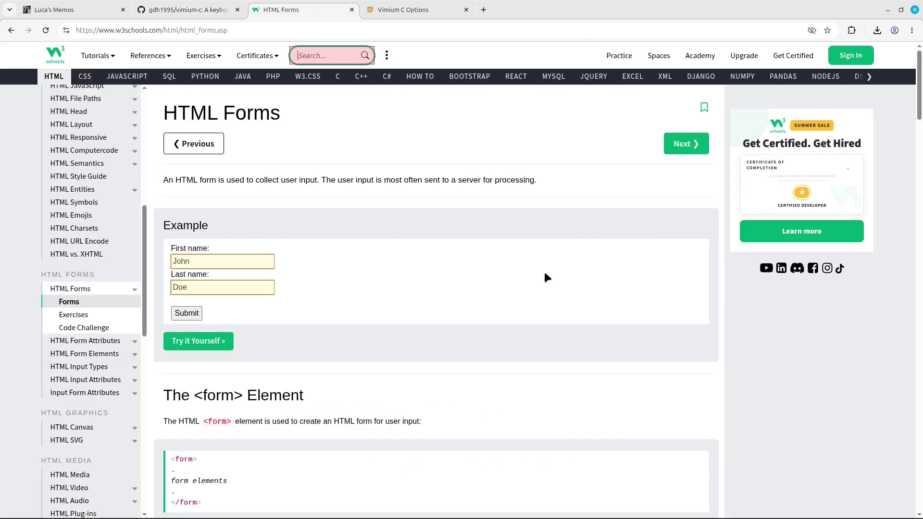
{"action": "key", "text": "Tab"}
{"action": "key", "text": "Tab"}
{"action": "type", "text": "ntirntrintritn"}
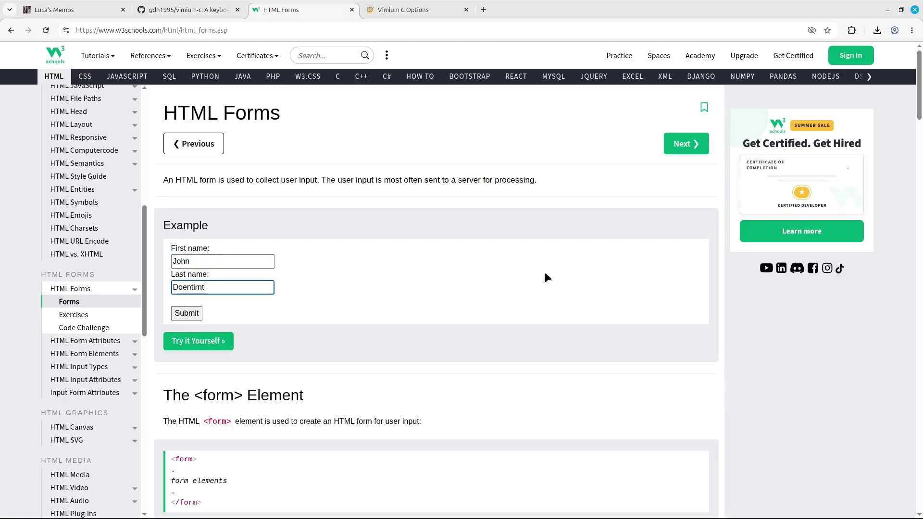
- Refocus the Last name field with the focus-input command, append "ntirtn", and move focus to the form's Submit button
{"action": "type", "text": "gi"}
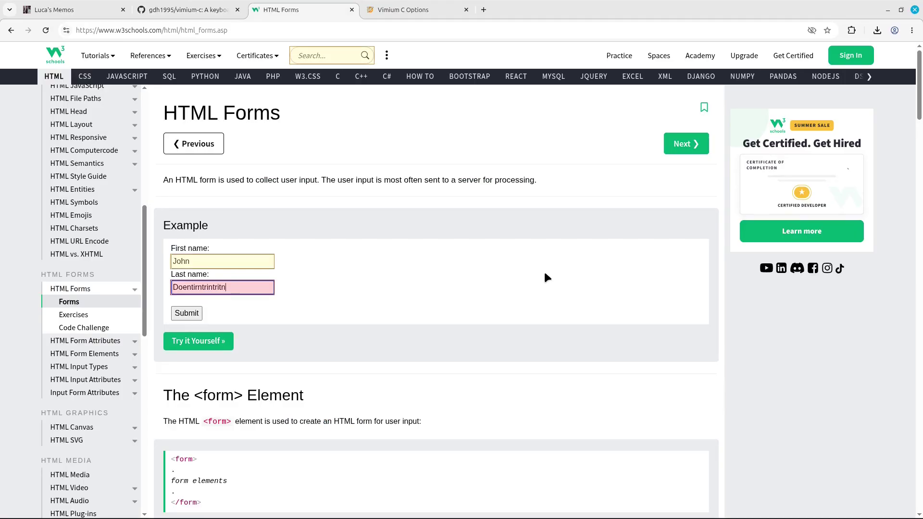
{"action": "type", "text": "ntirtn"}
{"action": "key", "text": "Tab"}
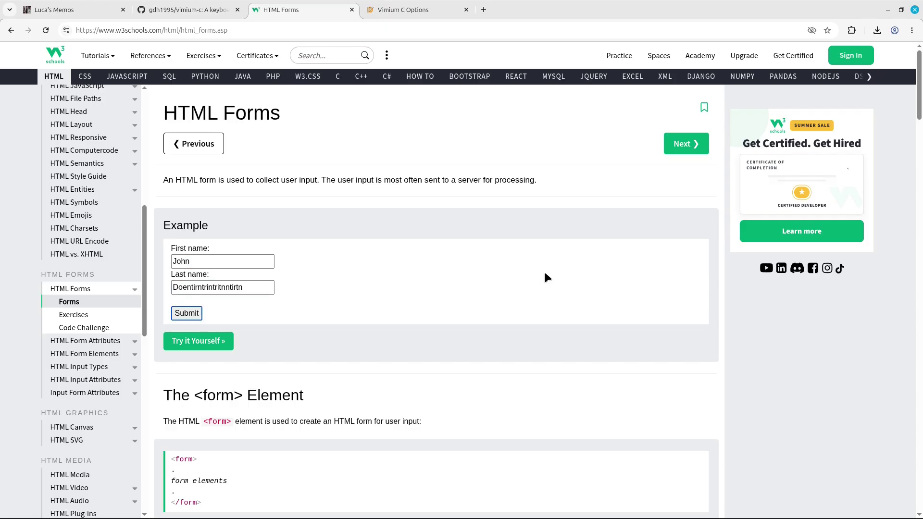
- Return to the memo, search the omnibar for "zmk", and look through the second page of suggestions
{"action": "key", "text": "ctrl+shift+Tab"}
{"action": "key", "text": "ctrl+shift+Tab"}
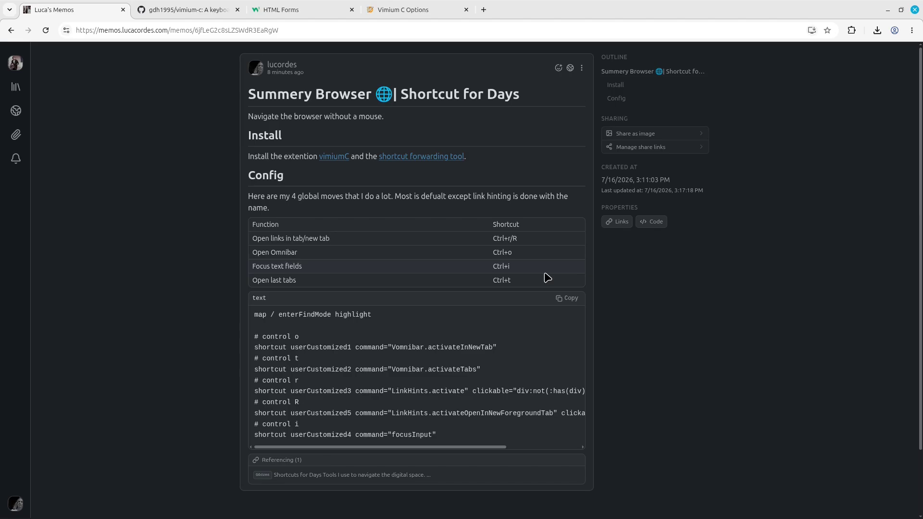
{"action": "key", "text": "ctrl+o"}
{"action": "type", "text": "thist"}
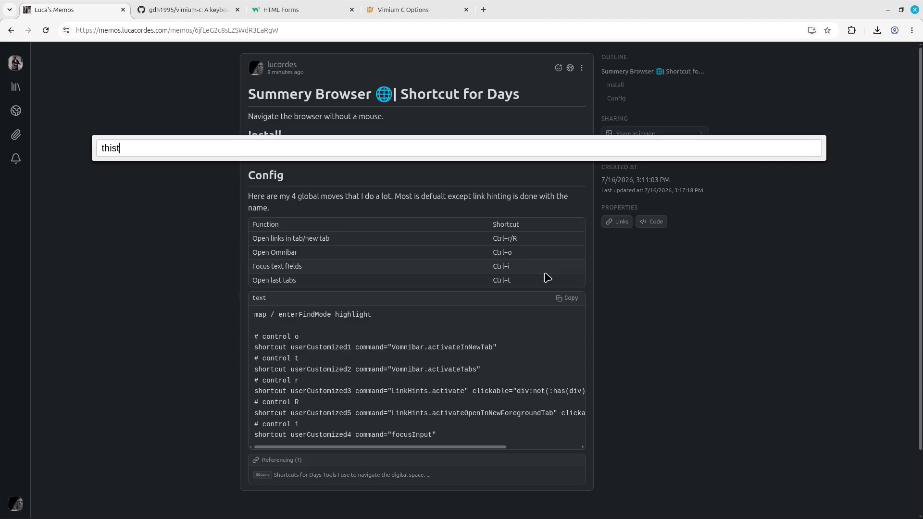
{"action": "key", "text": "ctrl+BackSpace"}
{"action": "type", "text": "zmk"}
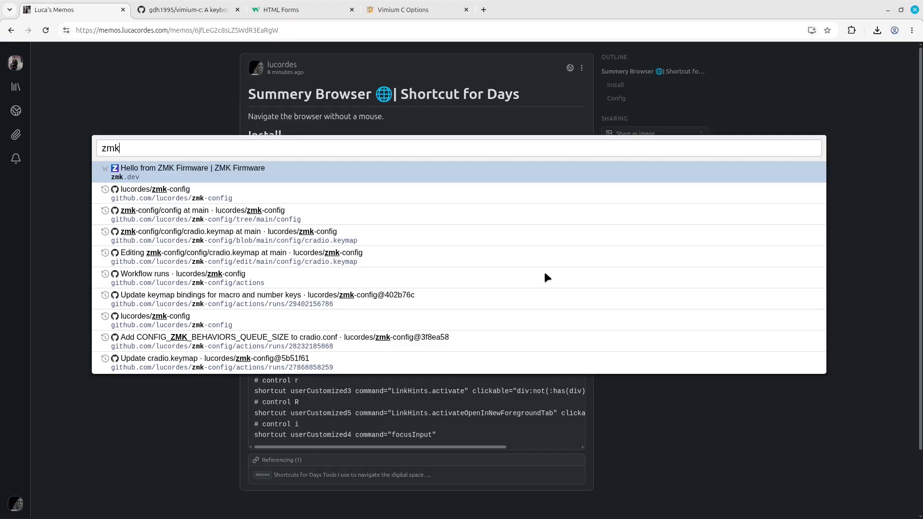
{"action": "key", "text": "Page_Down"}
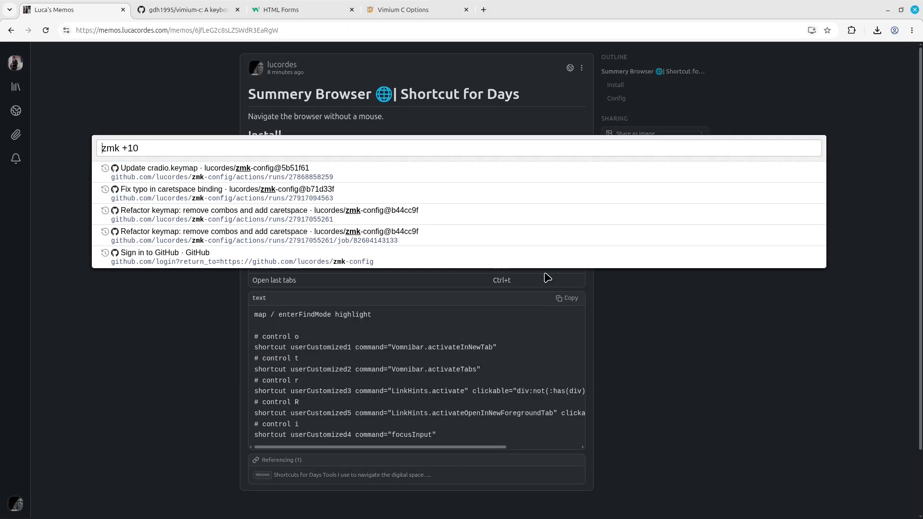
{"action": "key", "text": "Page_Up"}
- Change the omnibar query to "zmk codes" and run it as a web search in a new tab
{"action": "type", "text": "siest"}
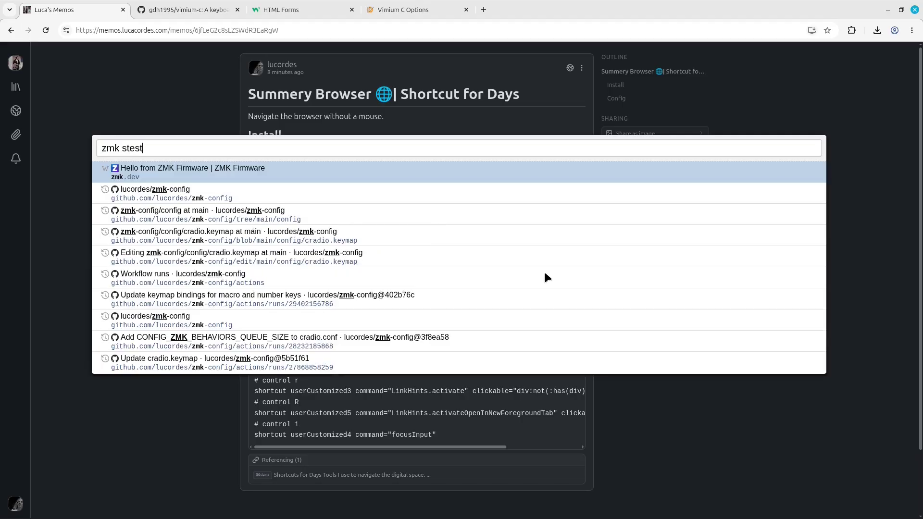
{"action": "key", "text": "BackSpace"}
{"action": "key", "text": "BackSpace"}
{"action": "key", "text": "BackSpace"}
{"action": "key", "text": "BackSpace"}
{"action": "type", "text": "o"}
{"action": "key", "text": "BackSpace"}
{"action": "key", "text": "BackSpace"}
{"action": "type", "text": "c"}
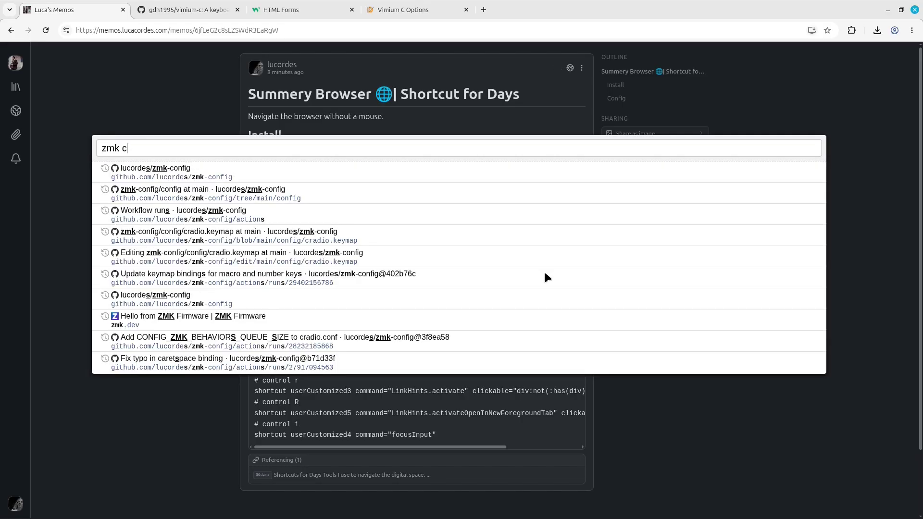
{"action": "type", "text": "odes"}
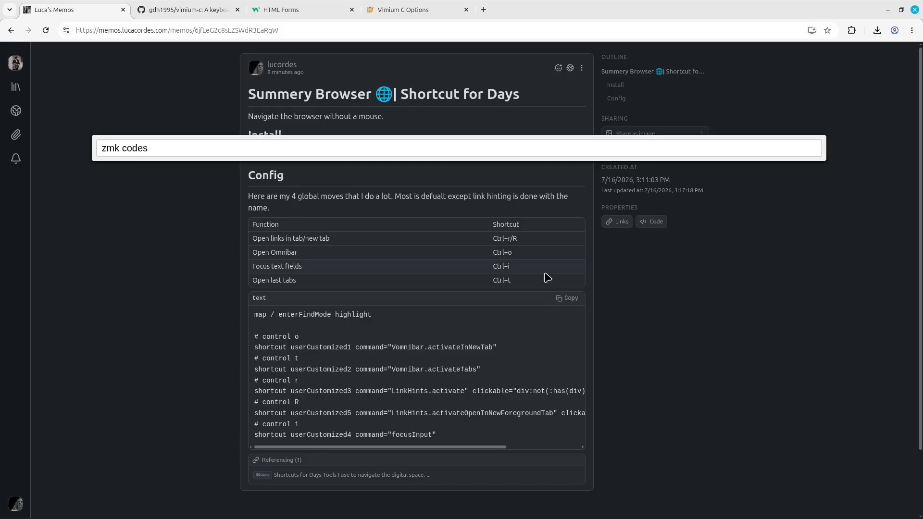
{"action": "key", "text": "Return"}
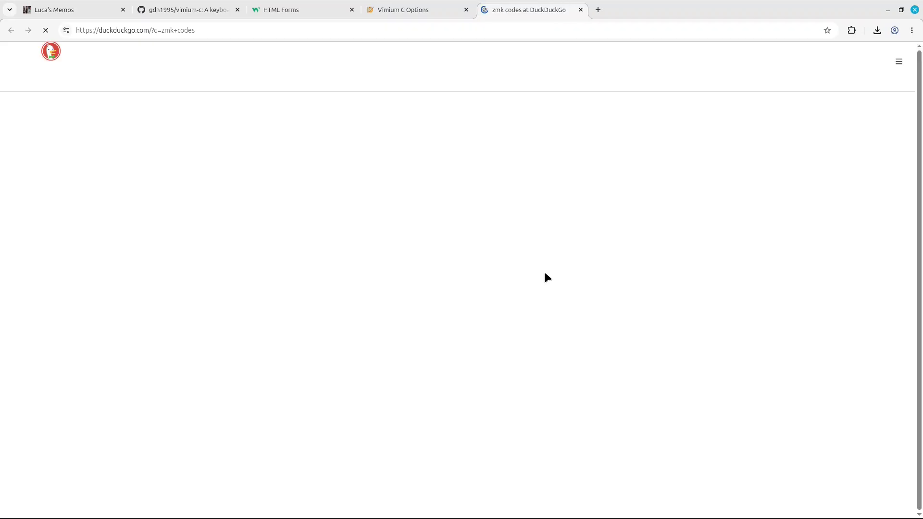
- Open the "List of Keycodes | ZMK Firmware" search result and look over the start of its page
{"action": "key", "text": "Down"}
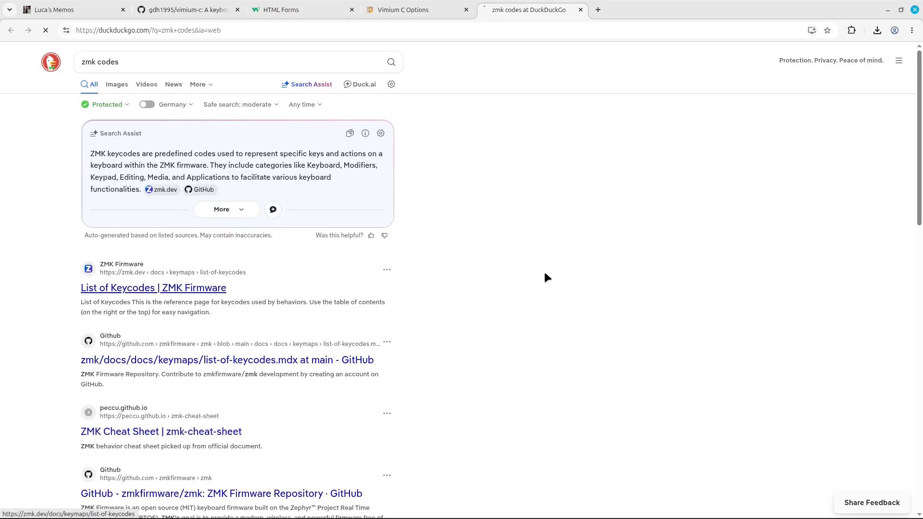
{"action": "key", "text": "Return"}
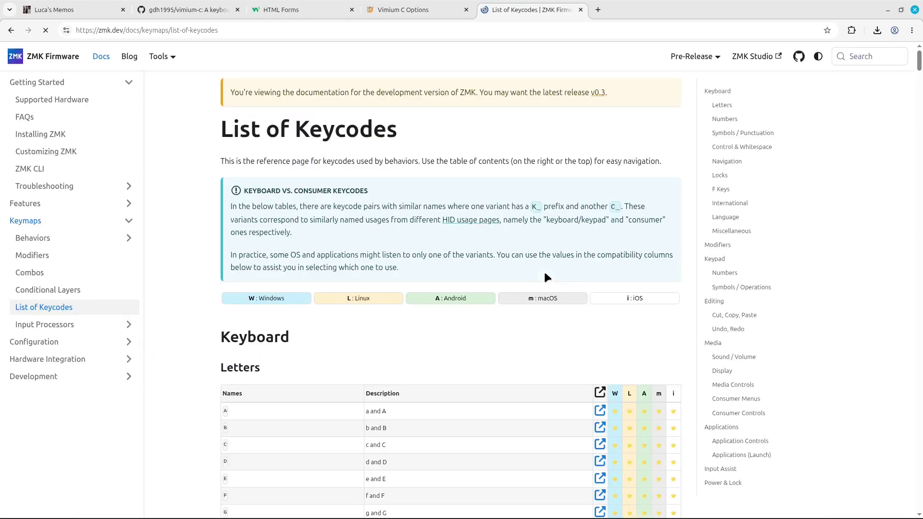
{"action": "key", "text": "j"}
{"action": "key", "text": "j"}
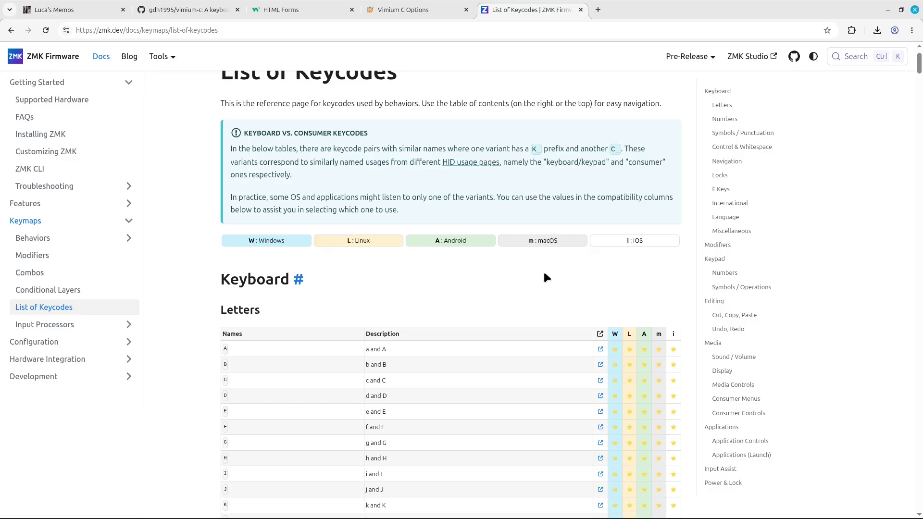
- Move back and forth between the neighbouring tabs, ending on the browser shortcuts memo
{"action": "key", "text": "shift+j"}
{"action": "key", "text": "shift+j"}
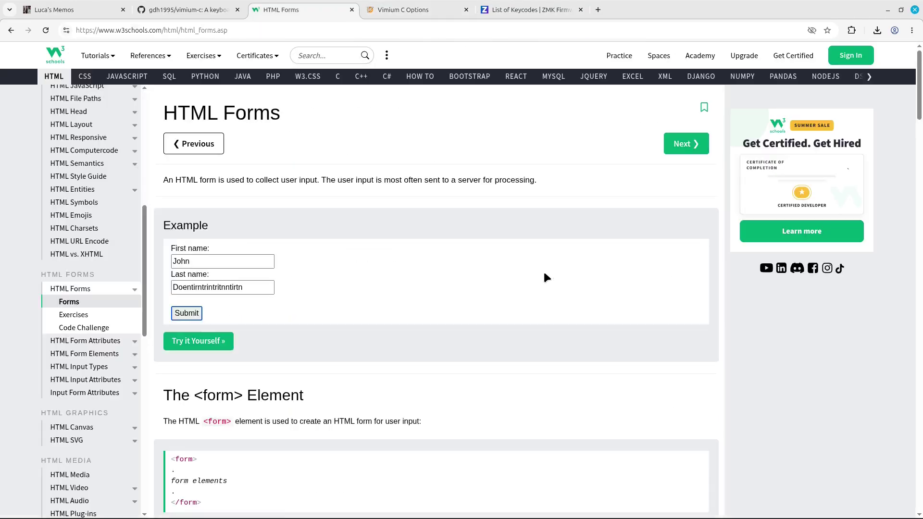
{"action": "key", "text": "shift+j"}
{"action": "key", "text": "shift+k"}
{"action": "key", "text": "shift+k"}
{"action": "key", "text": "shift+j"}
{"action": "key", "text": "shift+j"}
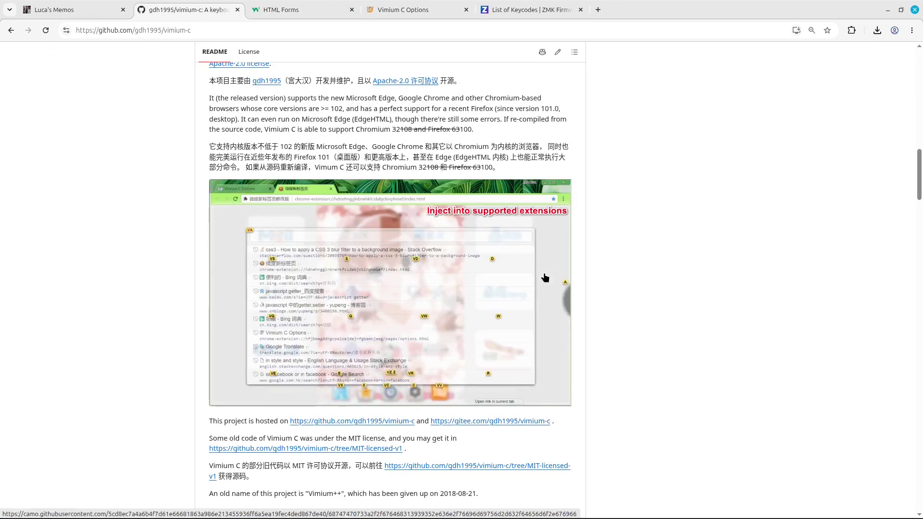
{"action": "key", "text": "shift+j"}
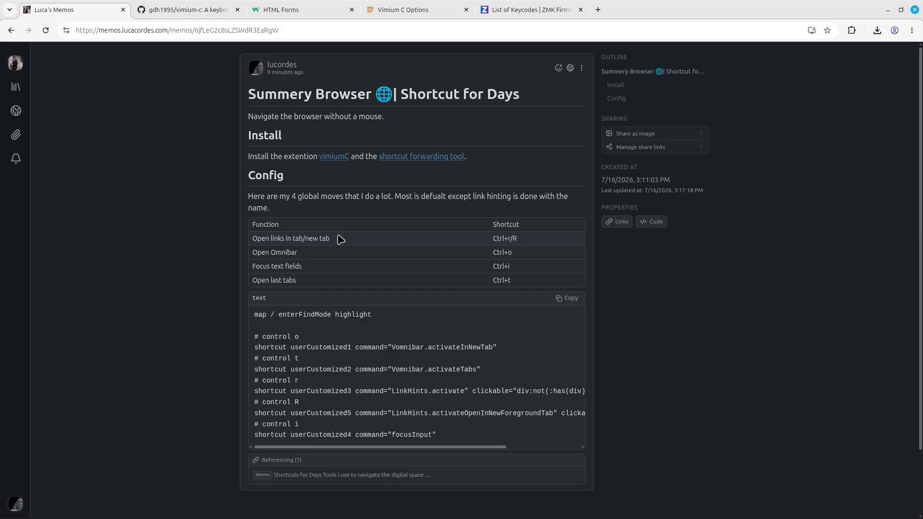
- Open the memo's "shortcut forwarding tool" link using link hints filtered by "for"
{"action": "key", "text": "ctrl+r"}
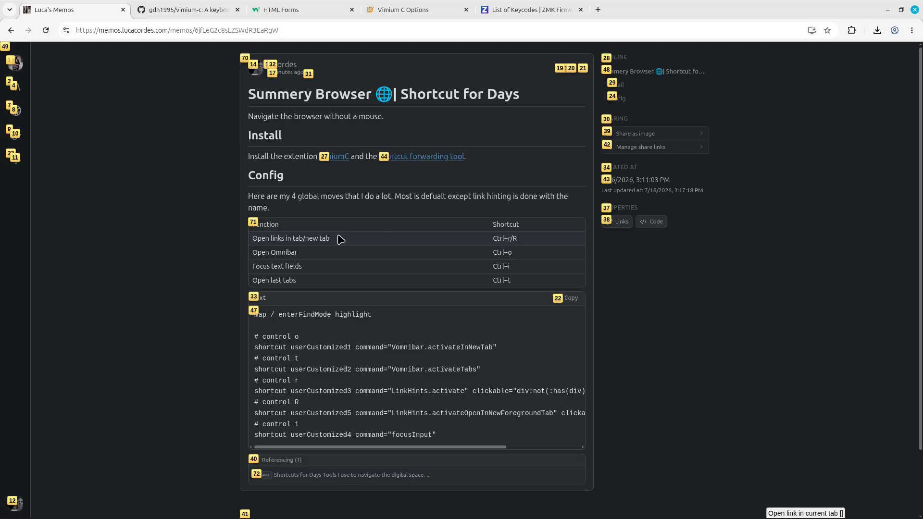
{"action": "key", "text": "Escape"}
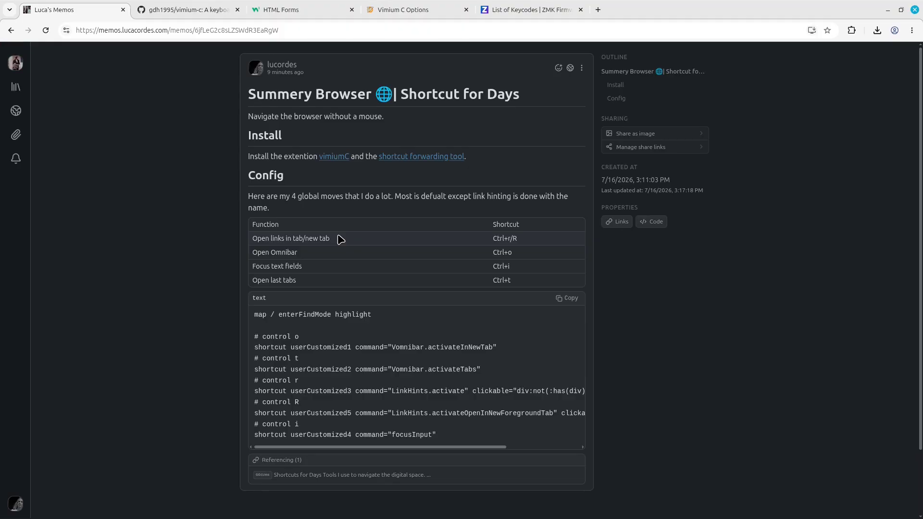
{"action": "key", "text": "ctrl+r"}
{"action": "type", "text": "for"}
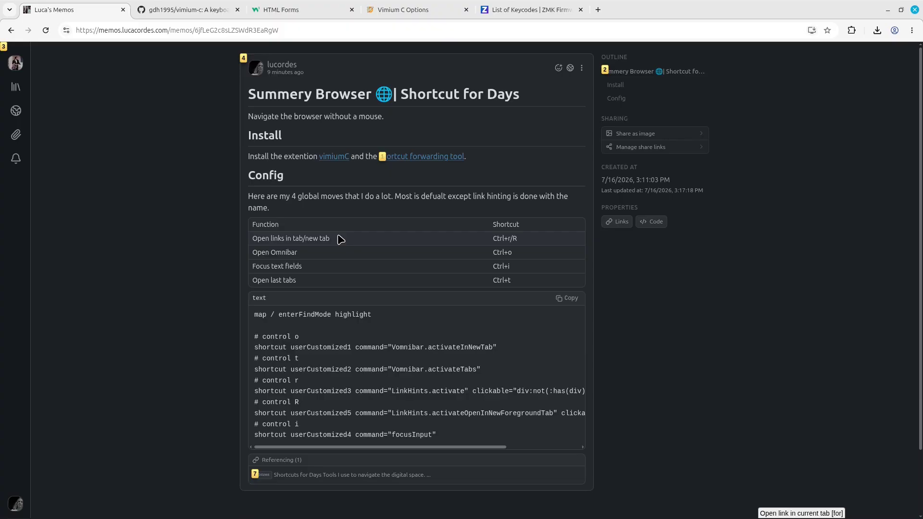
{"action": "type", "text": "1"}
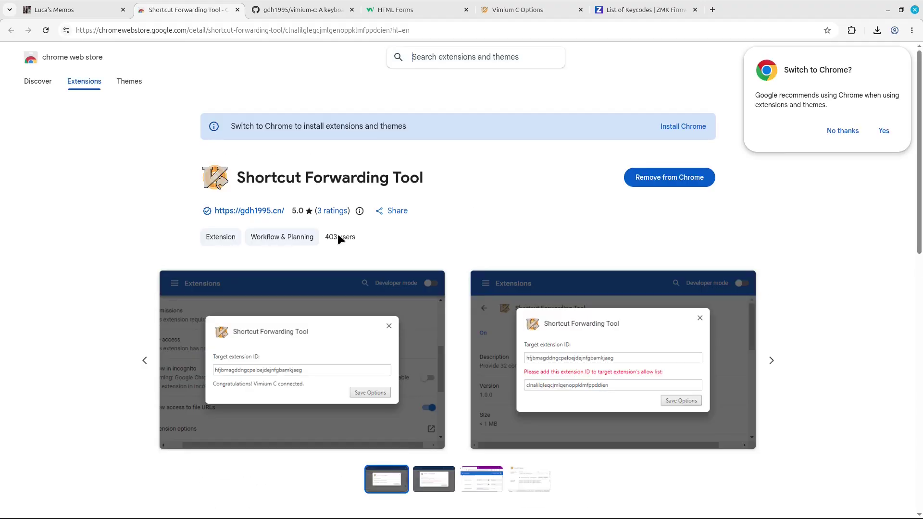
- Close the Shortcut Forwarding Tool page and switch to the Vimium C Options tab
{"action": "key", "text": "ctrl+w"}
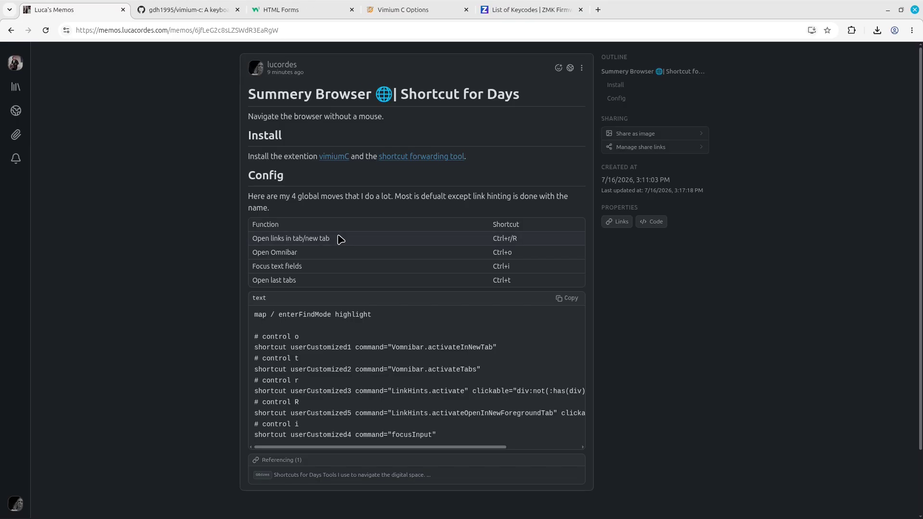
{"action": "key", "text": "ctrl+Tab"}
{"action": "key", "text": "ctrl+Tab"}
{"action": "key", "text": "ctrl+Tab"}
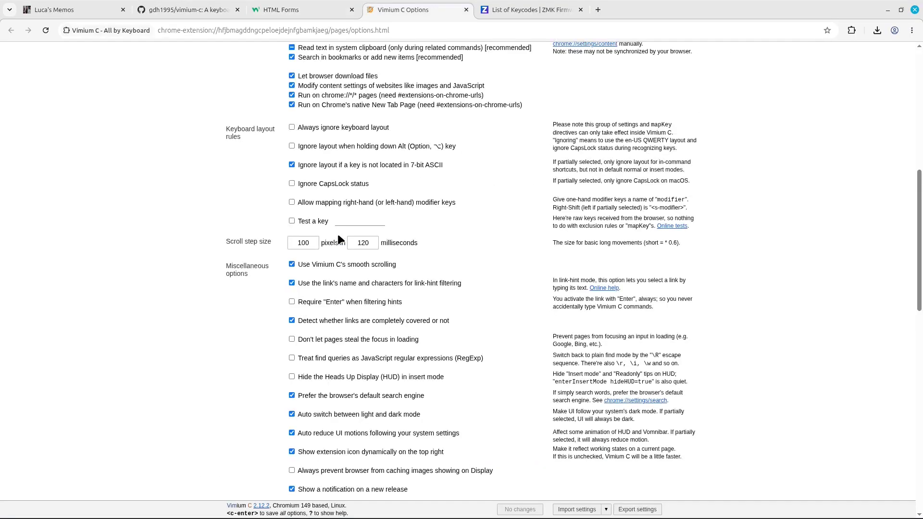
- Search the options page for "link-" and step through the matches to the link-hint filtering option
{"action": "key", "text": "slash"}
{"action": "type", "text": "hint"}
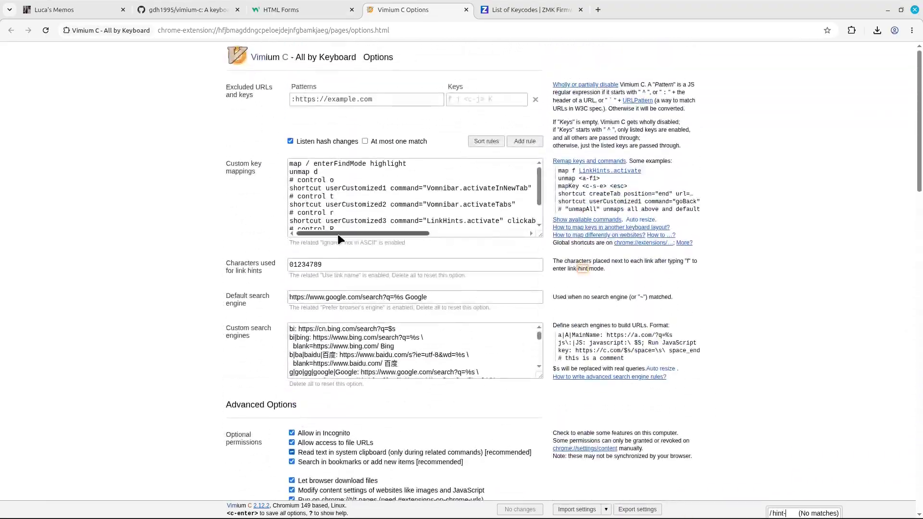
{"action": "key", "text": "BackSpace"}
{"action": "key", "text": "BackSpace"}
{"action": "key", "text": "BackSpace"}
{"action": "key", "text": "BackSpace"}
{"action": "type", "text": "link"}
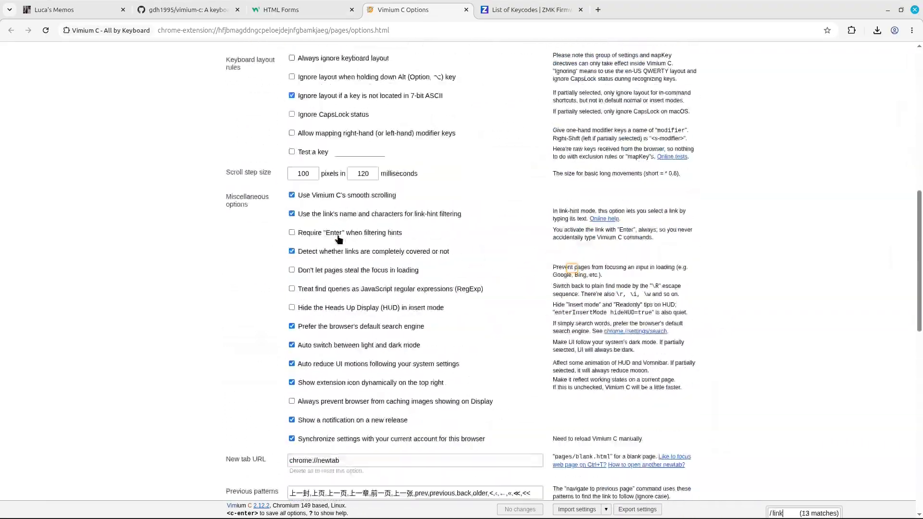
{"action": "type", "text": "-"}
{"action": "key", "text": "Return"}
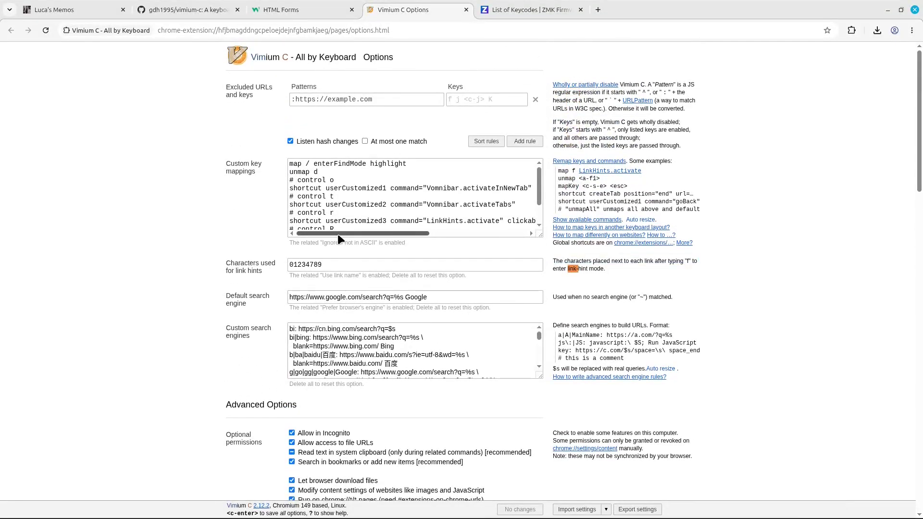
{"action": "key", "text": "n"}
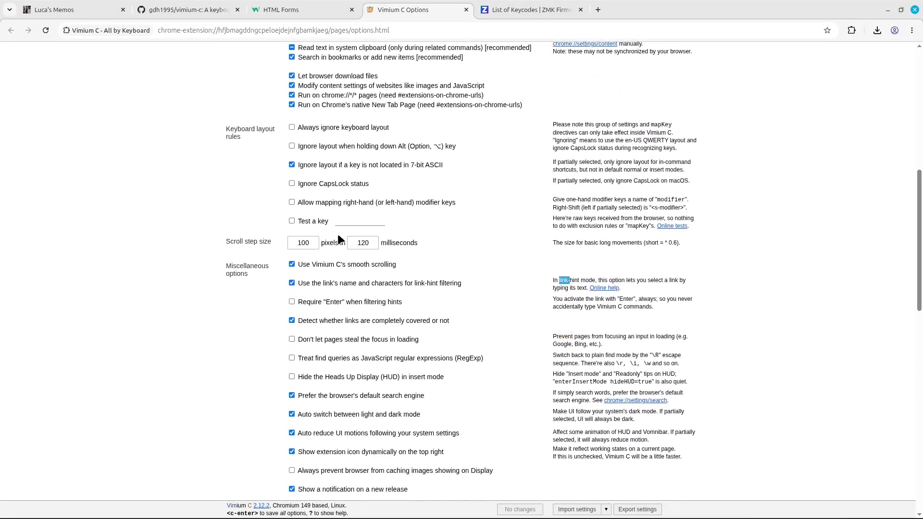
{"action": "key", "text": "n"}
{"action": "key", "text": "n"}
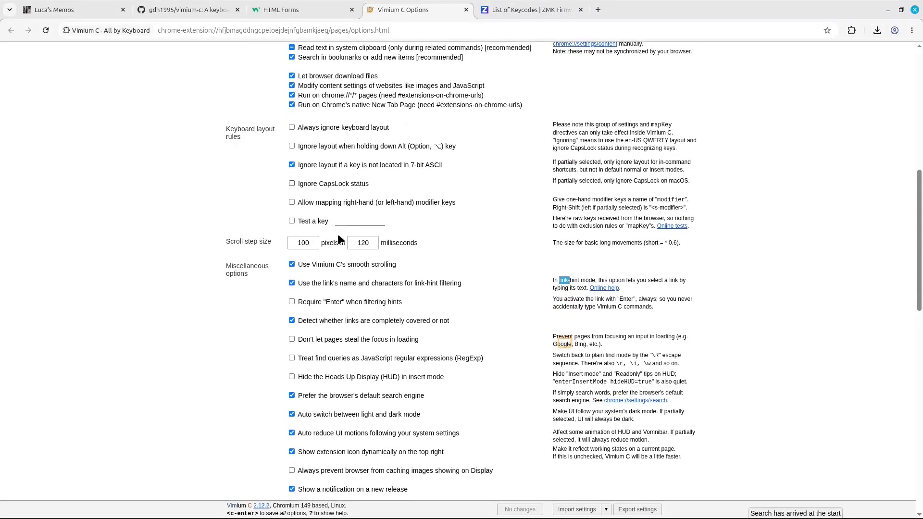
- Open the "Online help" link for the link-hint filtering option in a new active tab, using link hints filtered by "online"
{"action": "key", "text": "shift+f"}
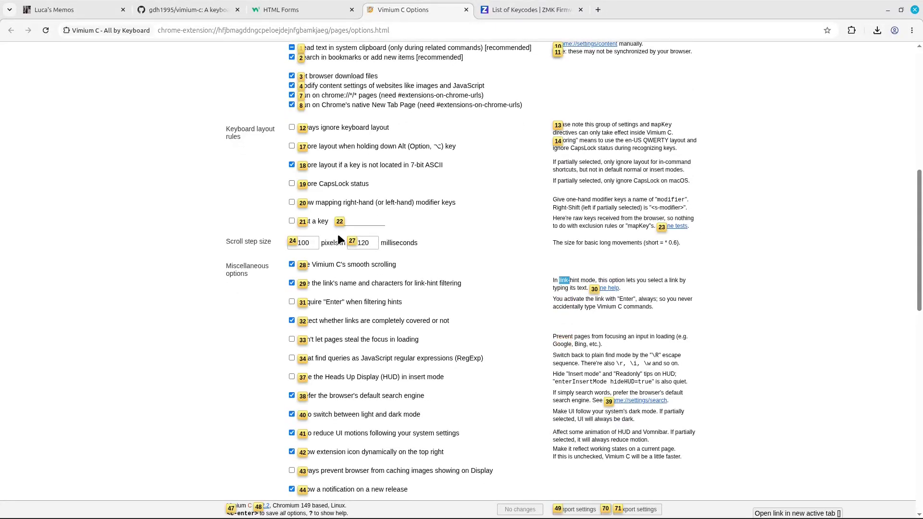
{"action": "type", "text": "onlin"}
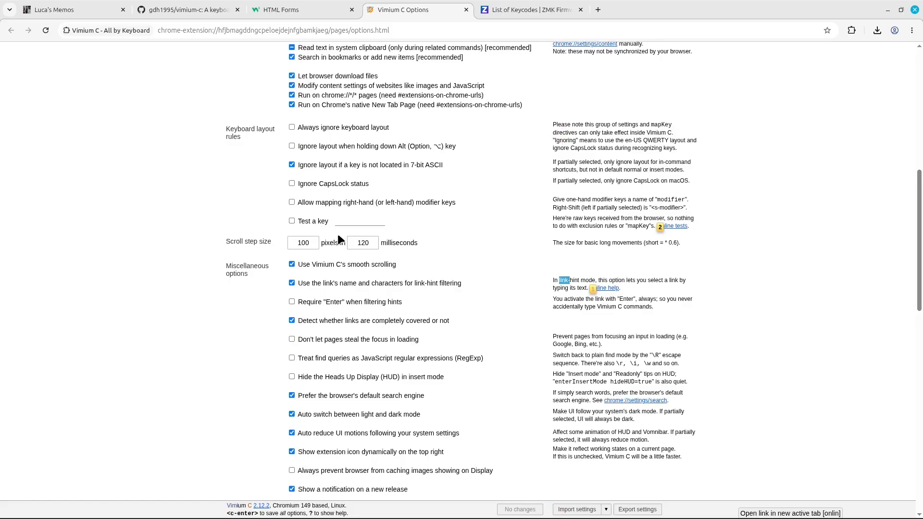
{"action": "type", "text": "e 1"}
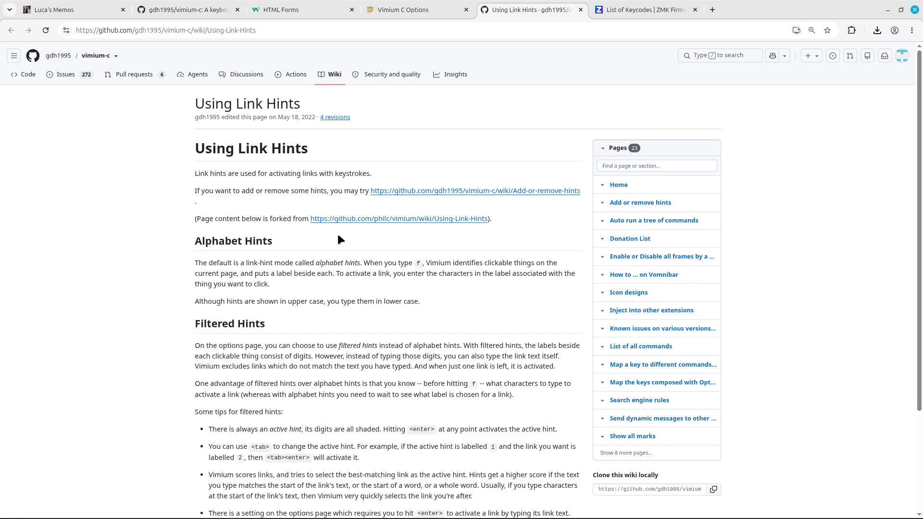
- Close the Using Link Hints wiki page and switch back to the browser shortcuts memo tab
{"action": "key", "text": "ctrl+w"}
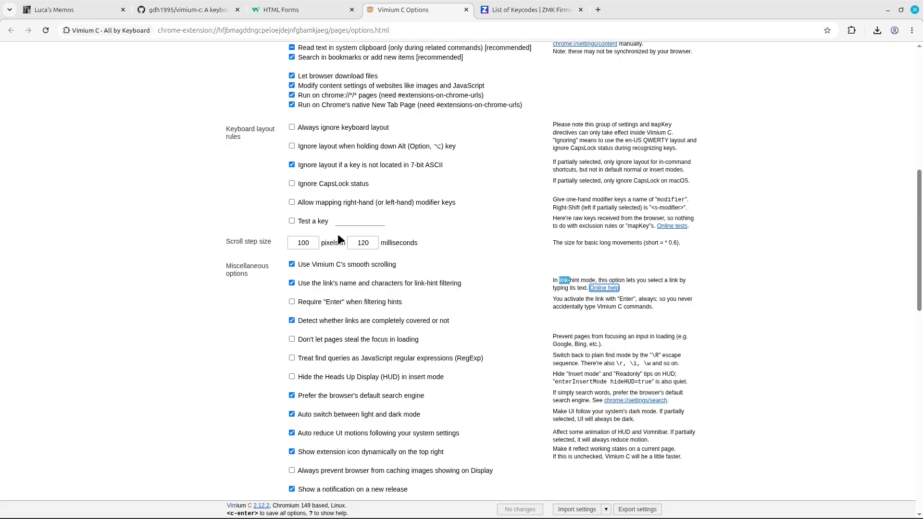
{"action": "key", "text": "ctrl+shift+Tab"}
{"action": "key", "text": "ctrl+shift+Tab"}
{"action": "key", "text": "ctrl+shift+Tab"}
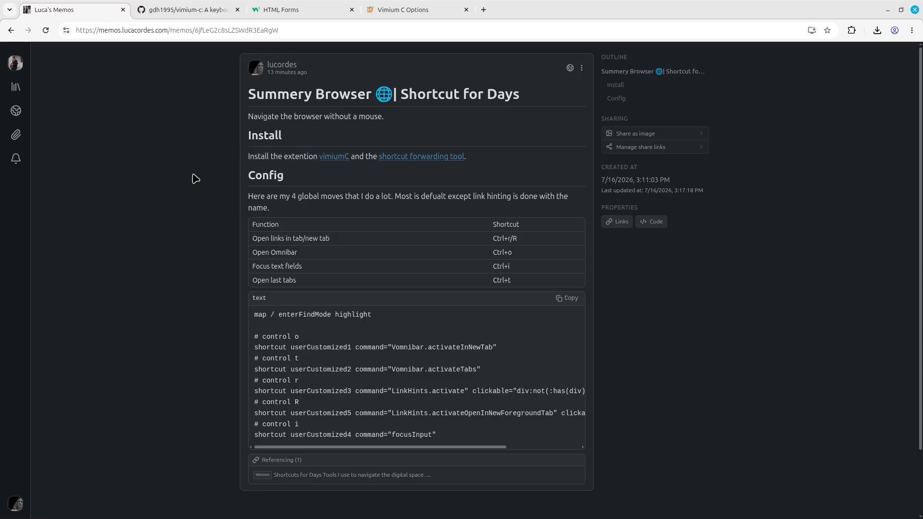
- Search the omnibar for "d zmk codes" and highlight the "List of Keycodes | ZMK Firmware" suggestion
{"action": "key", "text": "ctrl+o"}
{"action": "type", "text": "d zmk codes"}
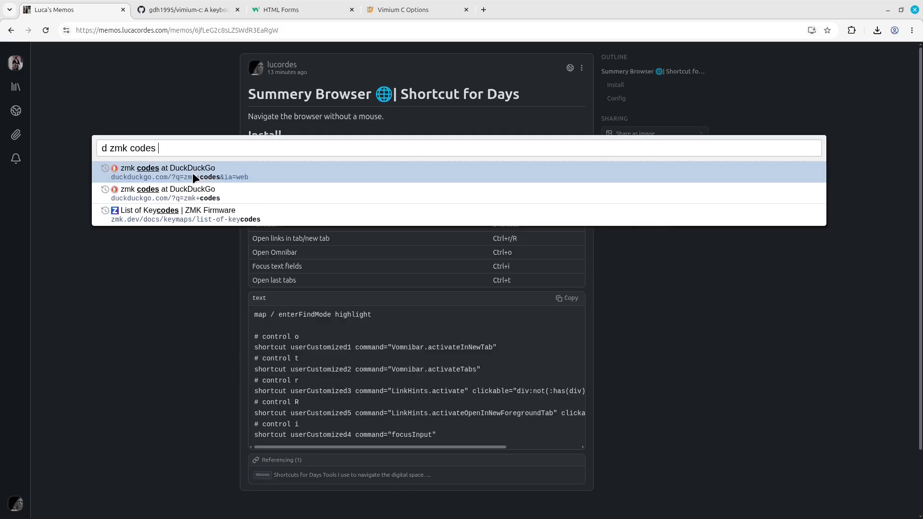
{"action": "key", "text": "Down"}
{"action": "key", "text": "Down"}
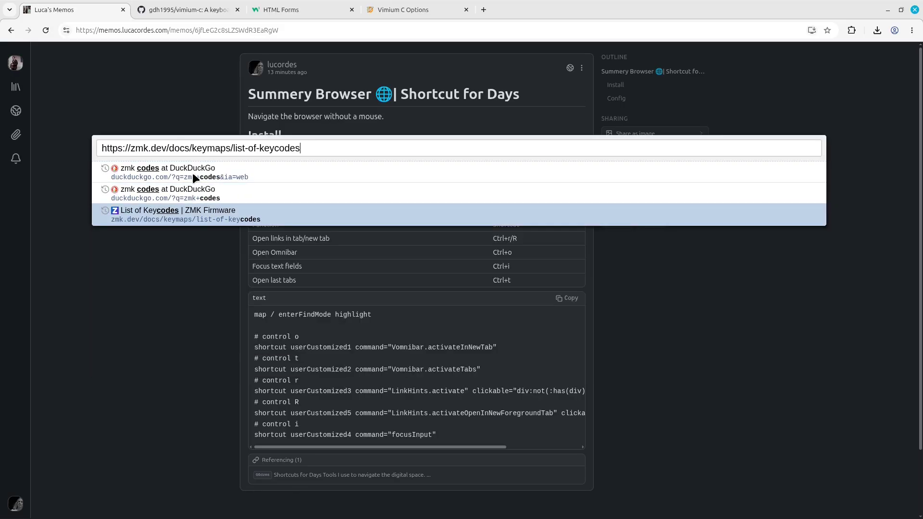
- Replace the omnibar text with the query "options"
{"action": "key", "text": "ctrl+a"}
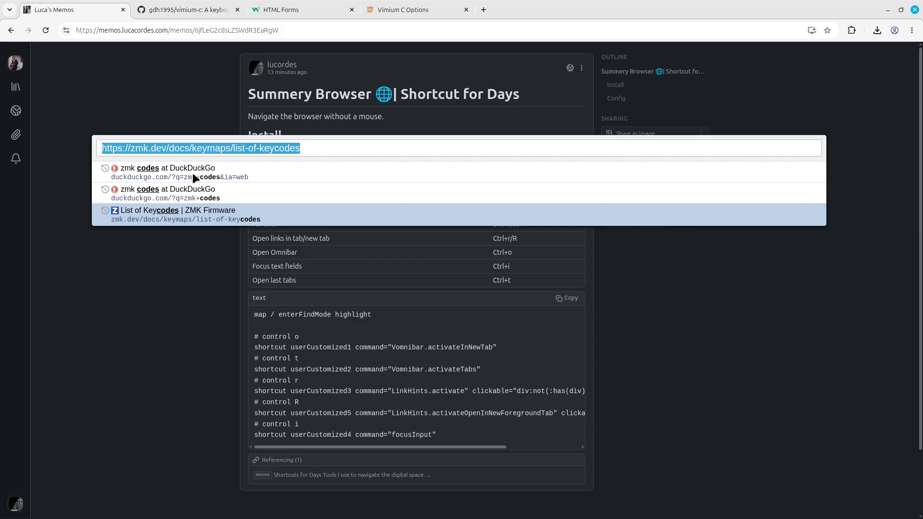
{"action": "key", "text": "End"}
{"action": "type", "text": "tnirtnirti"}
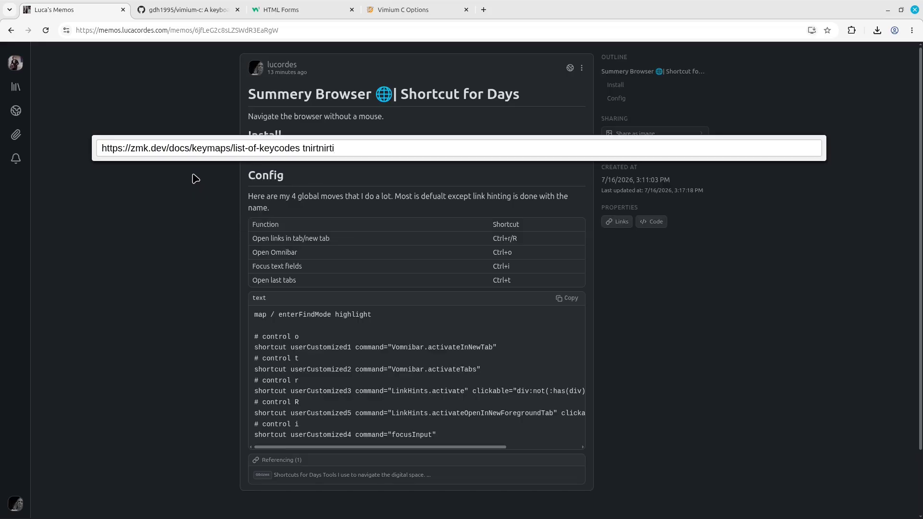
{"action": "key", "text": "ctrl+a"}
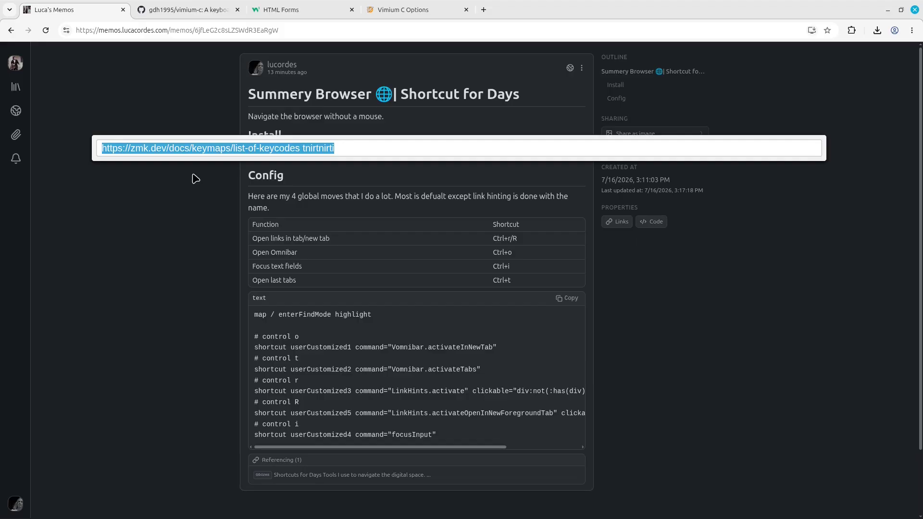
{"action": "type", "text": "options"}
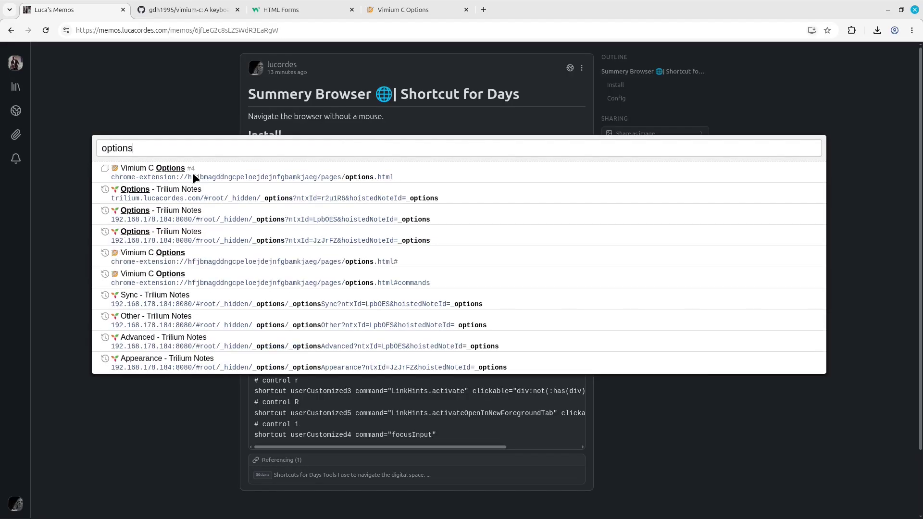